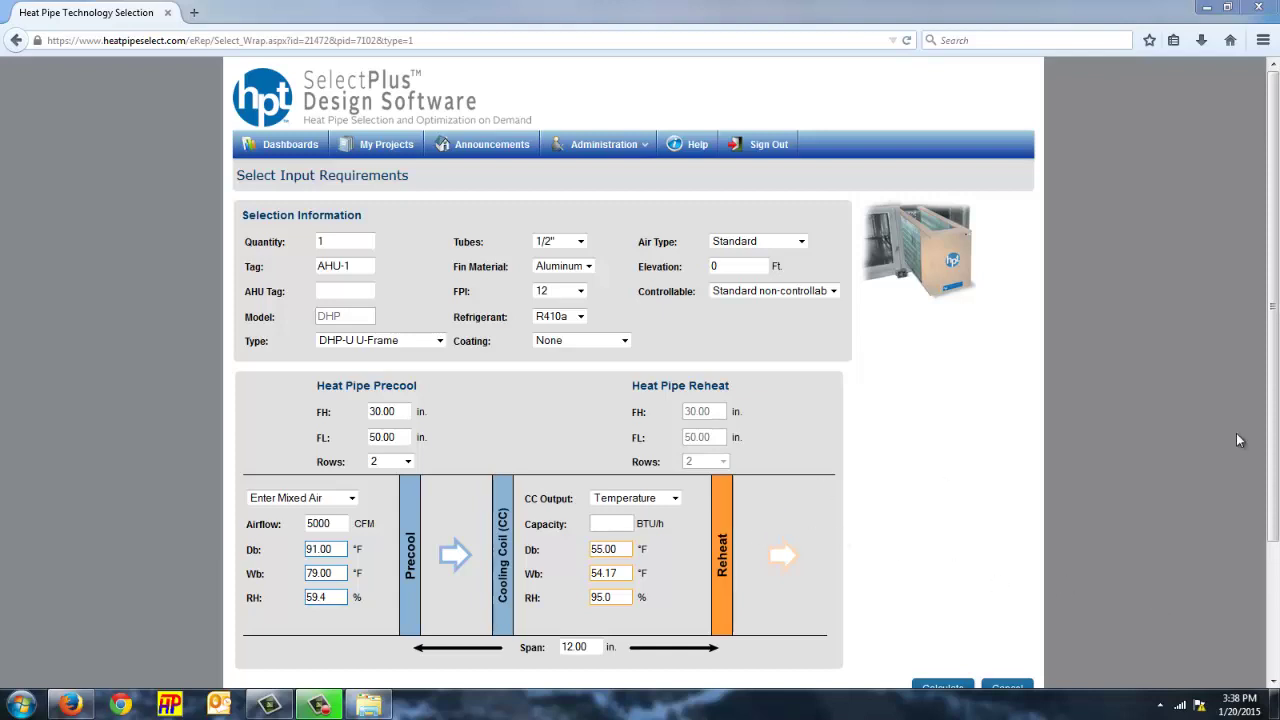
Calculate the AHU-1 selection: 10.6 °F precool, 10.8 °F reheat, 59,060 BTU/h transferred
{"action": "scroll", "coordinate": [1262, 440], "scroll_direction": "down", "scroll_amount": 1}
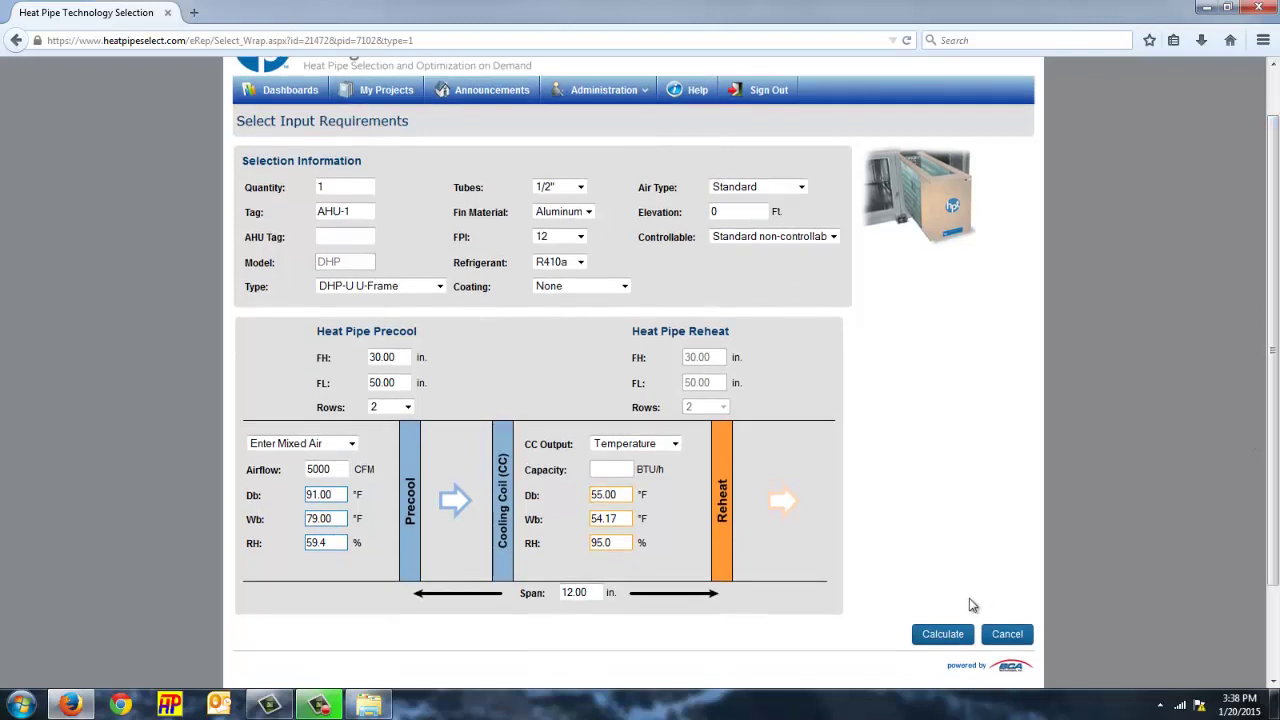
{"action": "left_click", "coordinate": [945, 637]}
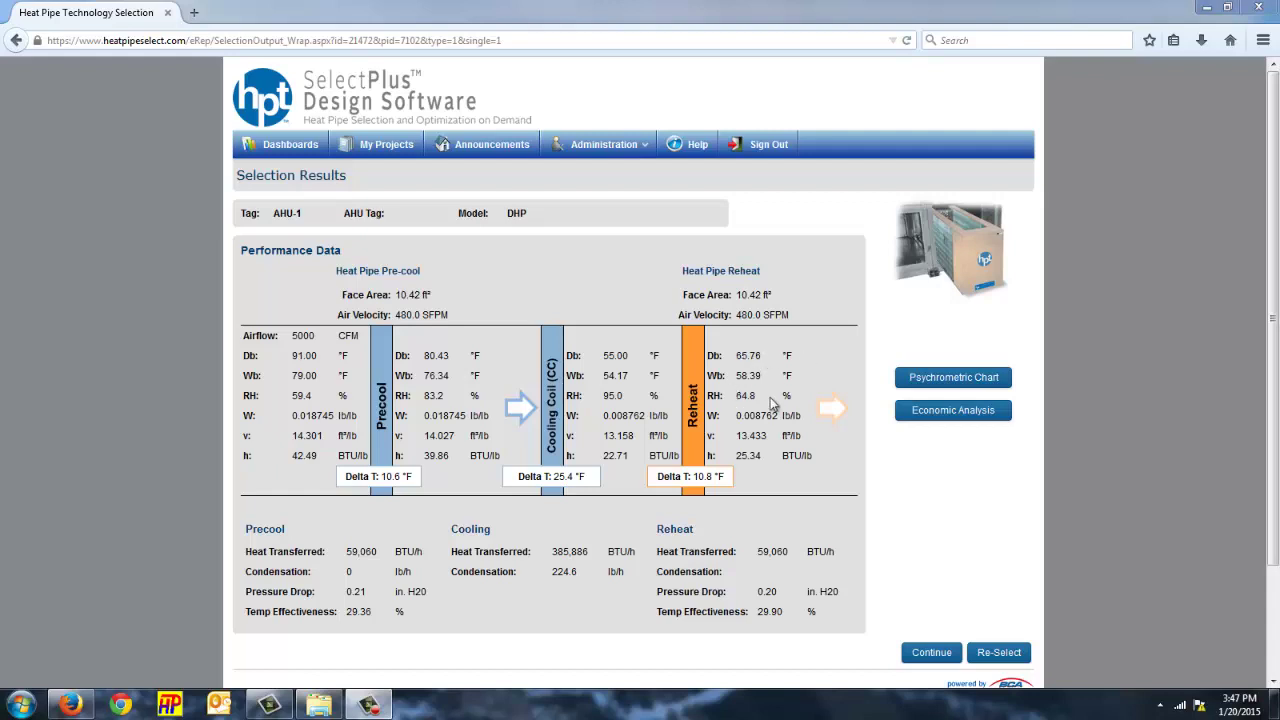
Return to the selection inputs and set control to 24 VAC solenoid valves with 4 stages
{"action": "left_click", "coordinate": [1017, 654]}
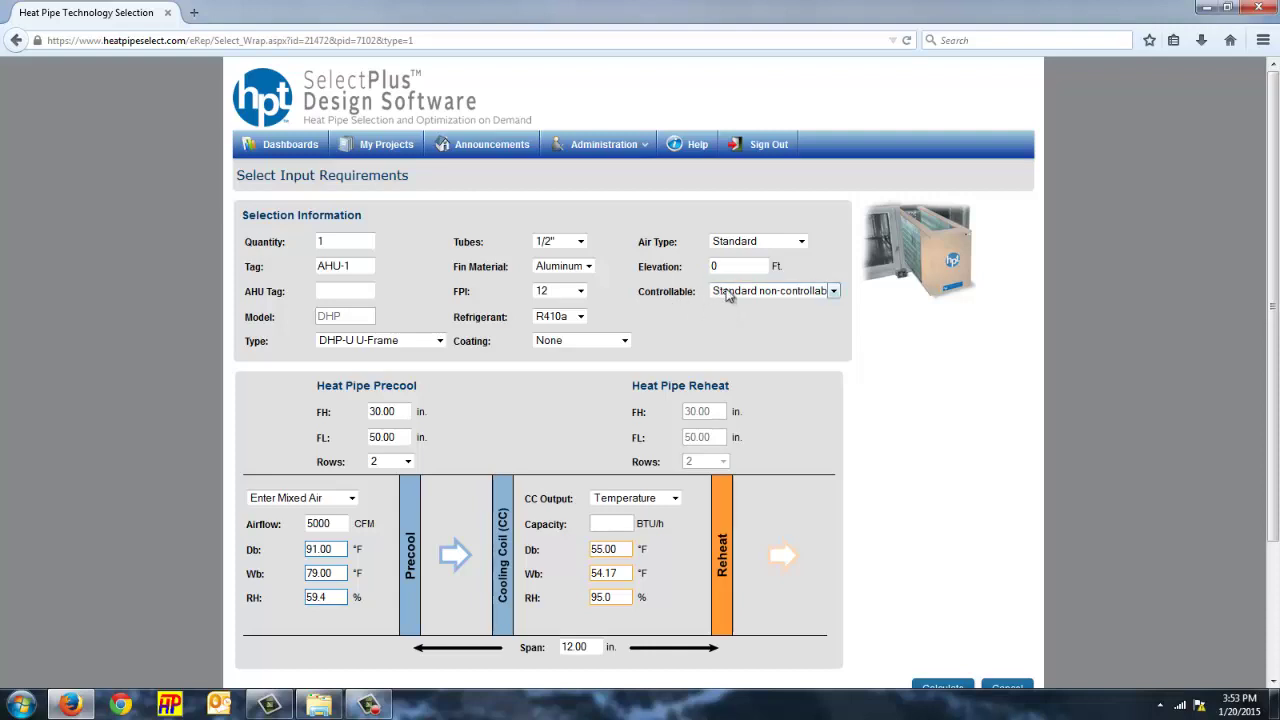
{"action": "left_click", "coordinate": [729, 294]}
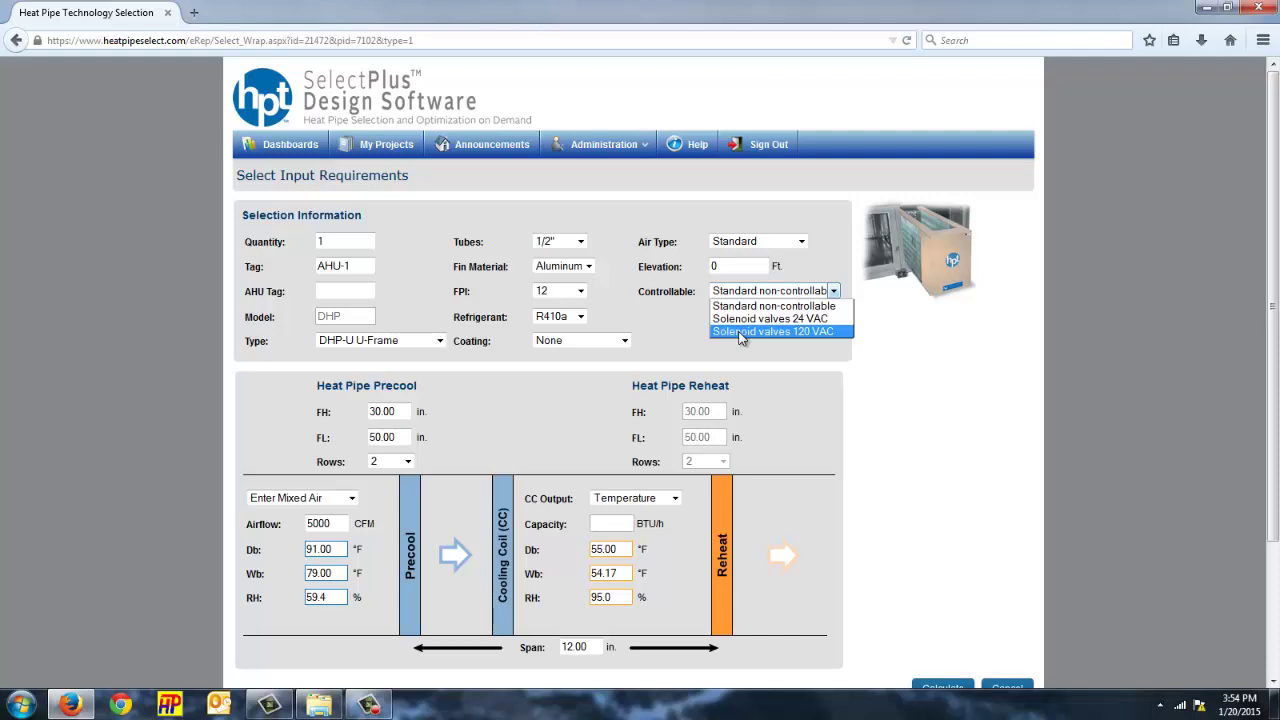
{"action": "left_click", "coordinate": [757, 319]}
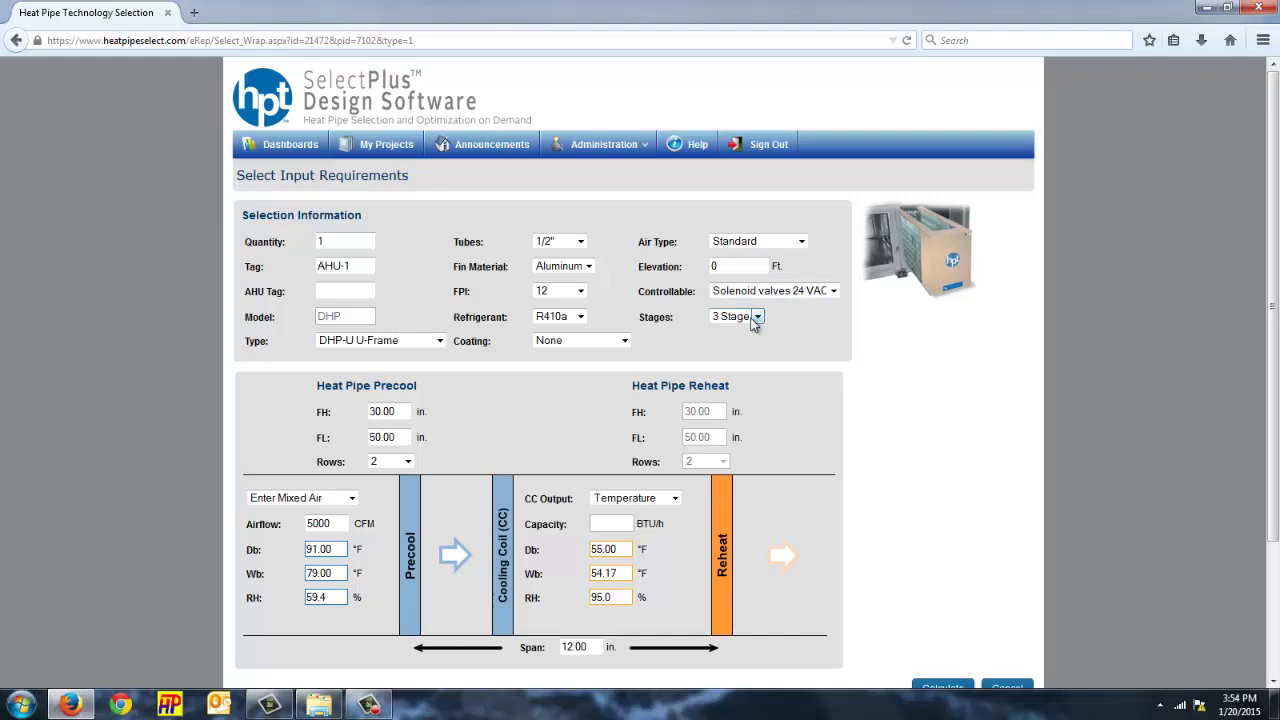
{"action": "left_click", "coordinate": [757, 317]}
{"action": "left_click", "coordinate": [752, 344]}
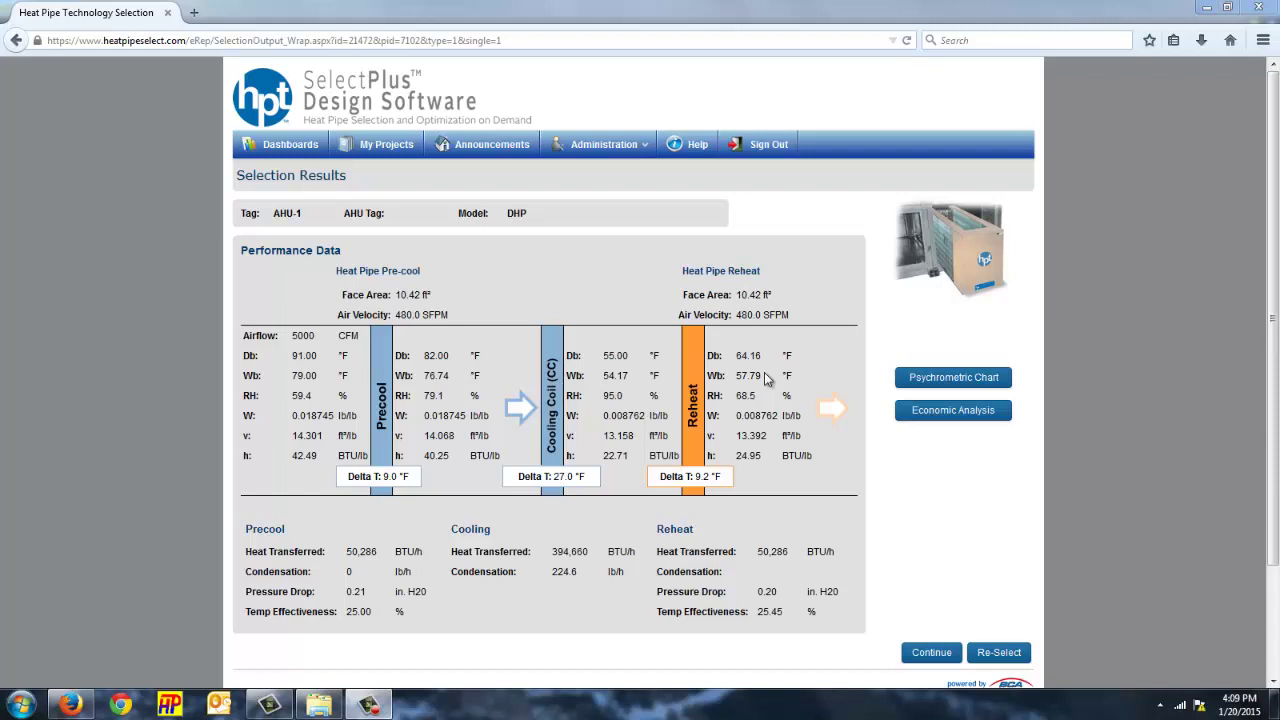
Review the 58.75 by 34.00 in AHU-1 drawing and notes in the Drawing Selector
{"action": "left_click", "coordinate": [941, 657]}
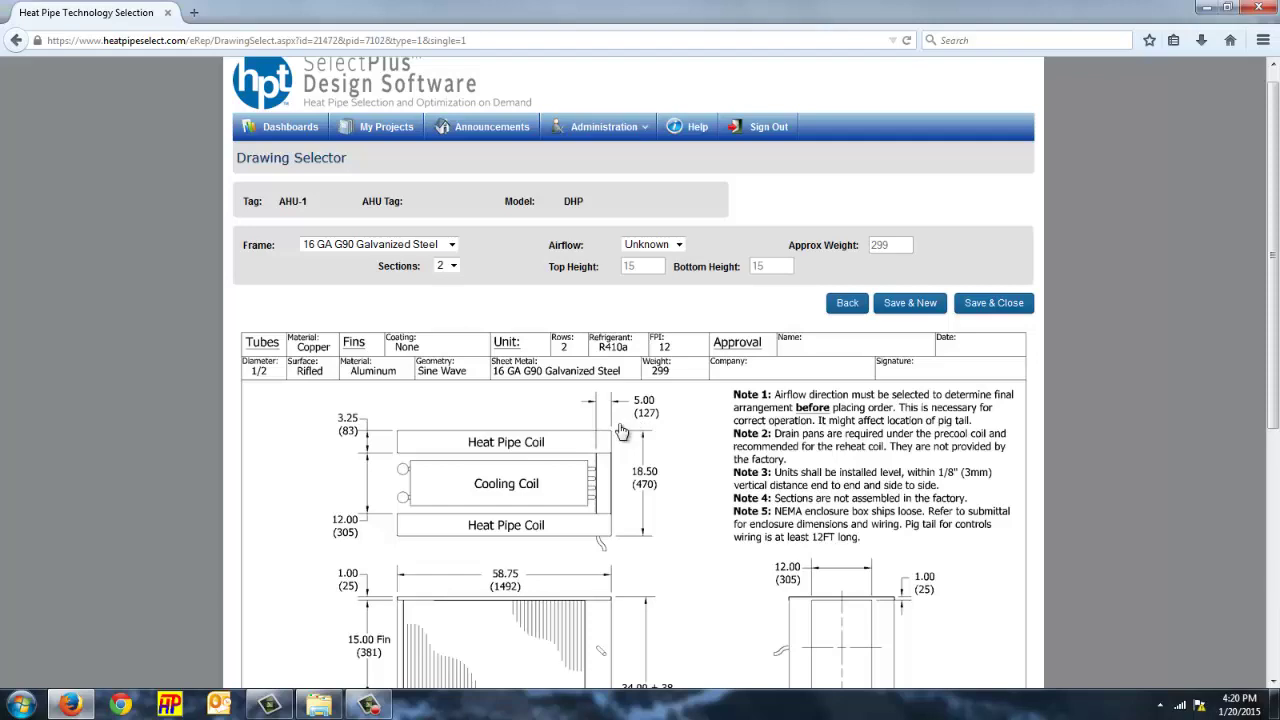
{"action": "scroll", "coordinate": [1272, 300], "scroll_direction": "down", "scroll_amount": 3}
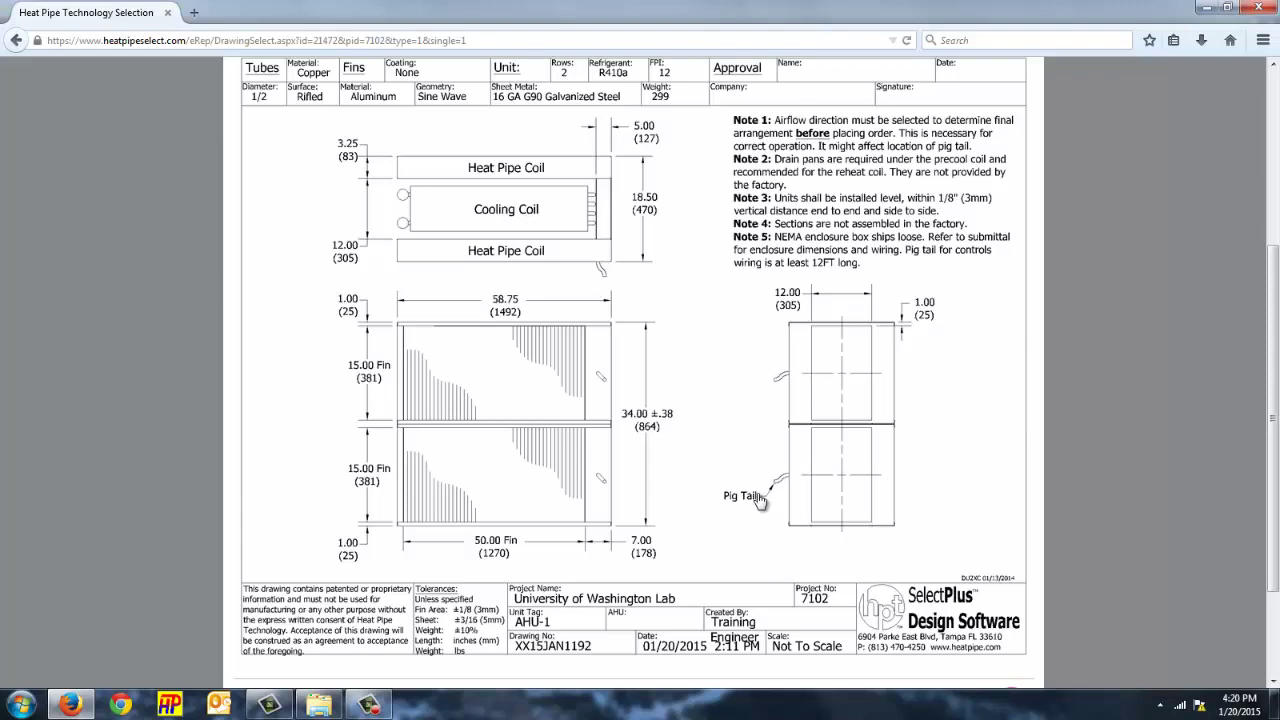
{"action": "scroll", "coordinate": [760, 502], "scroll_direction": "up", "scroll_amount": 3}
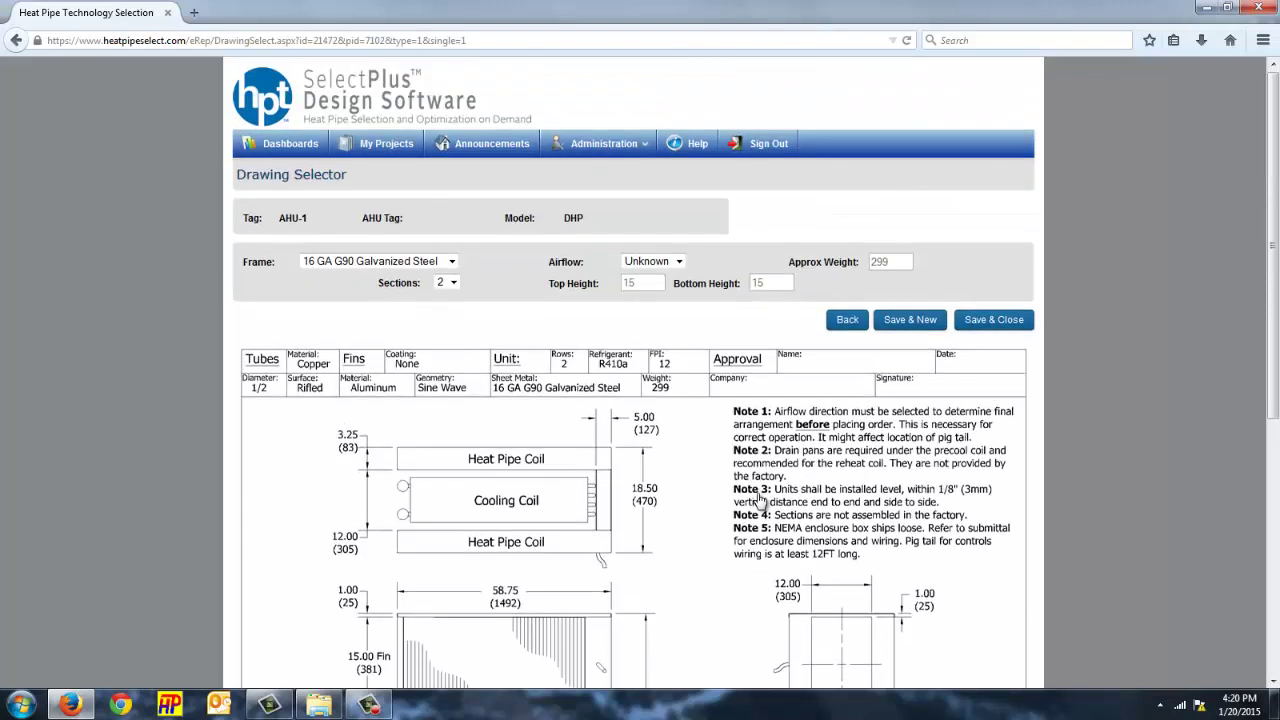
Save AHU-1 to the University of Washington Lab project and open submittal 7102(2).pdf
{"action": "left_click", "coordinate": [994, 321]}
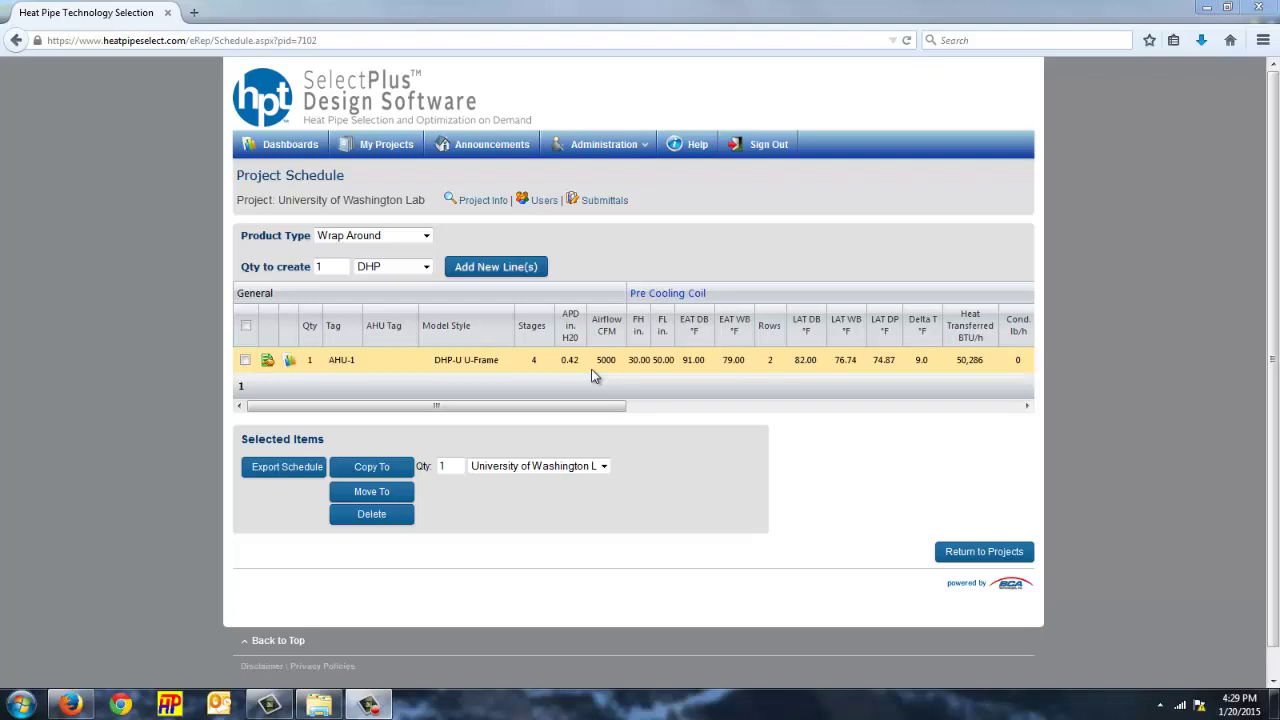
{"action": "left_click", "coordinate": [603, 202]}
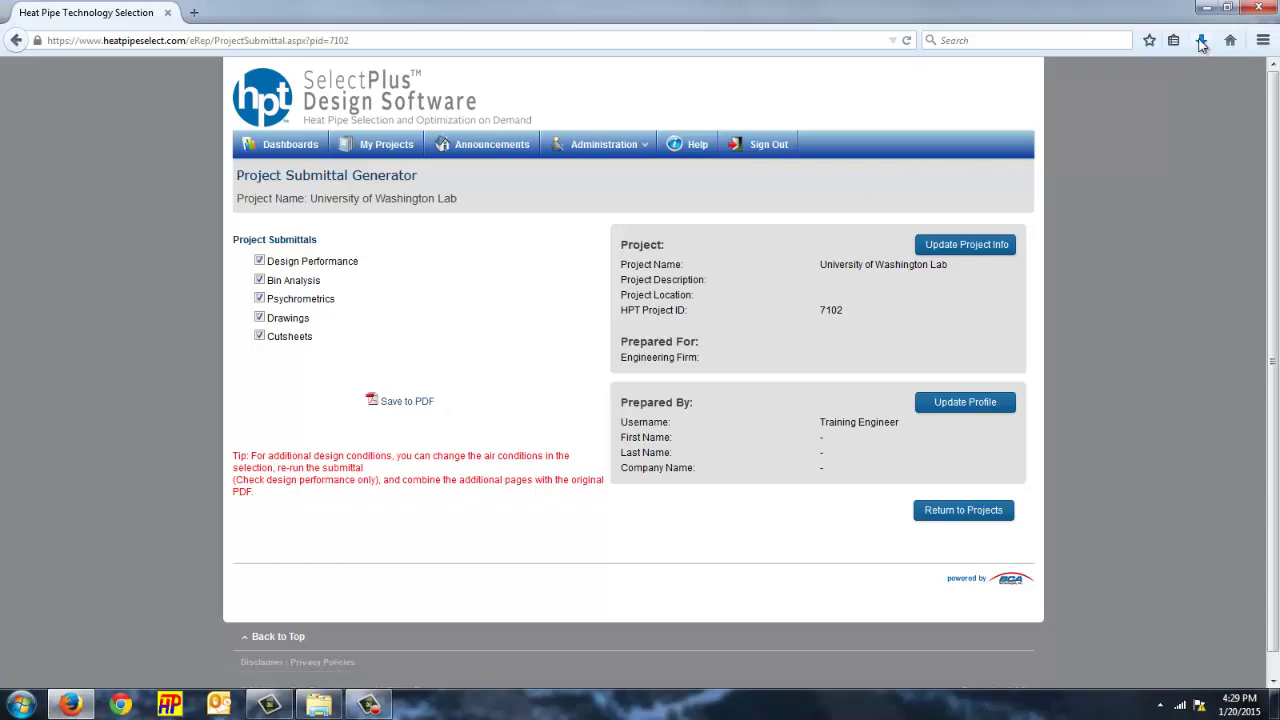
{"action": "left_click", "coordinate": [1201, 40]}
{"action": "left_click", "coordinate": [1017, 87]}
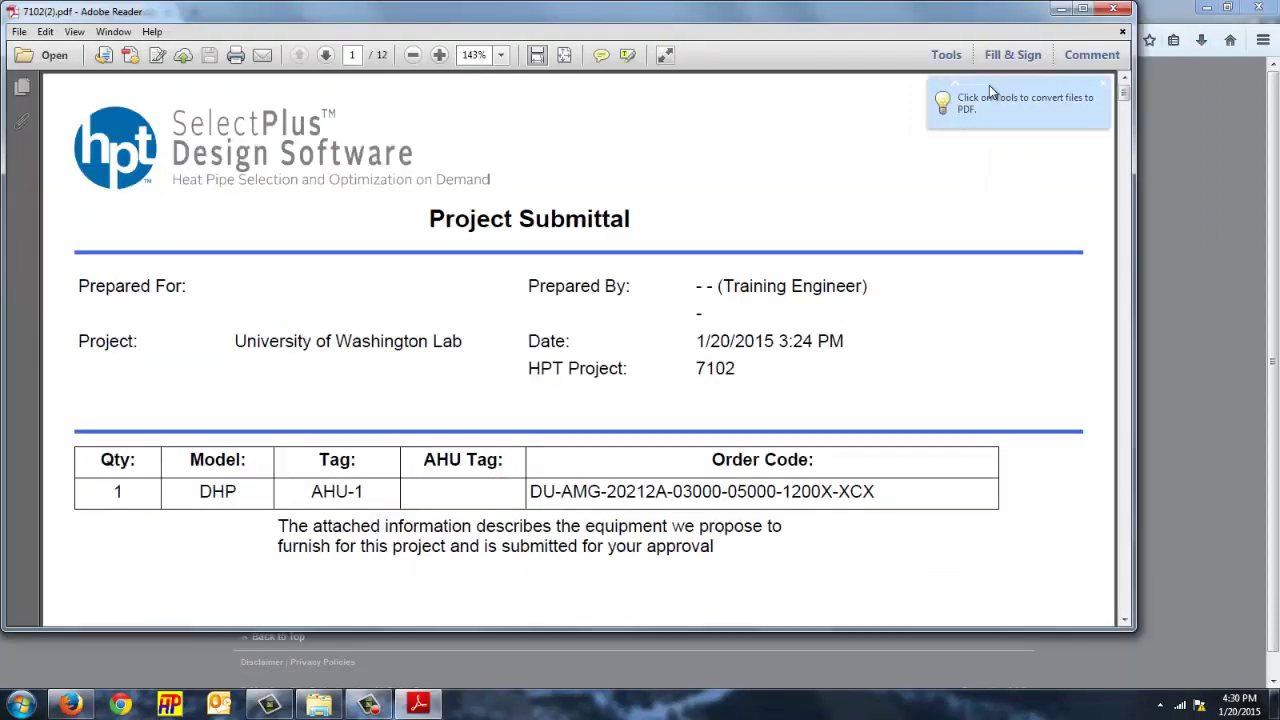
Set the submittal PDF zoom to 100%
{"action": "left_click", "coordinate": [475, 55]}
{"action": "type", "text": "100"}
{"action": "key", "text": "Return"}
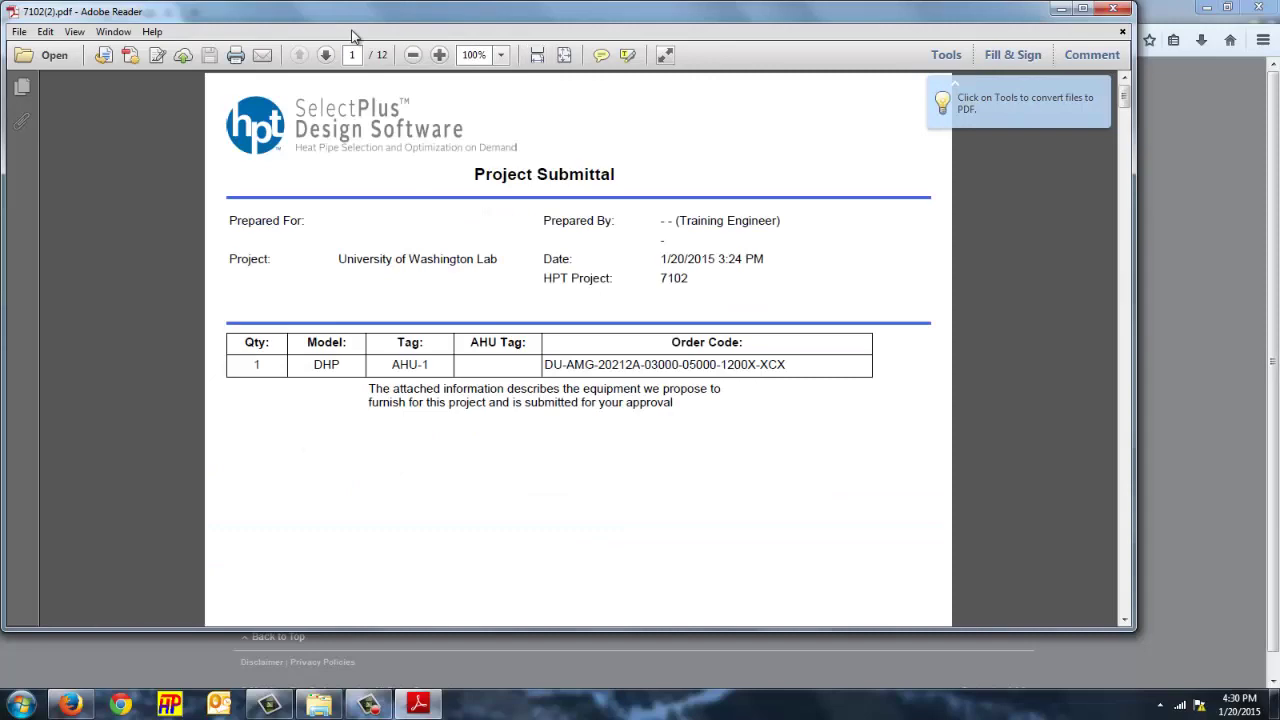
Go to page 5, the AHU-1 solenoid valve wiring page, in a maximized window
{"action": "left_click", "coordinate": [324, 56]}
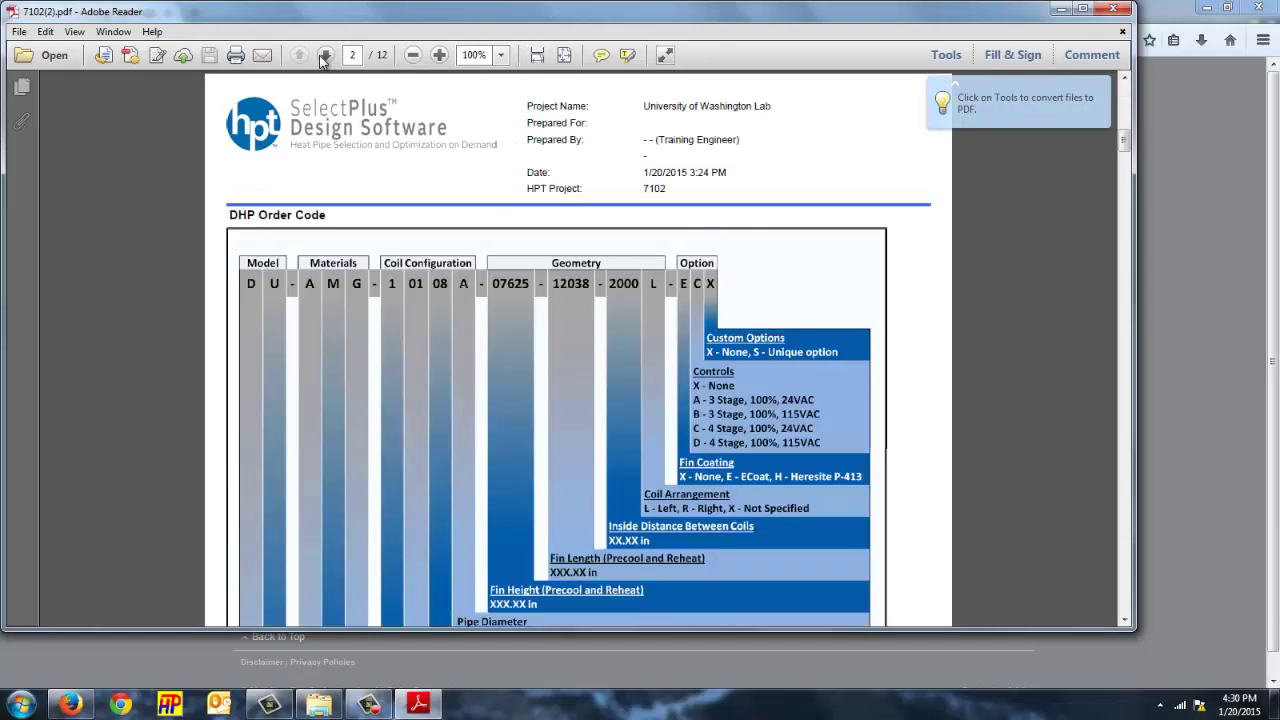
{"action": "left_click", "coordinate": [324, 56]}
{"action": "left_click", "coordinate": [324, 56]}
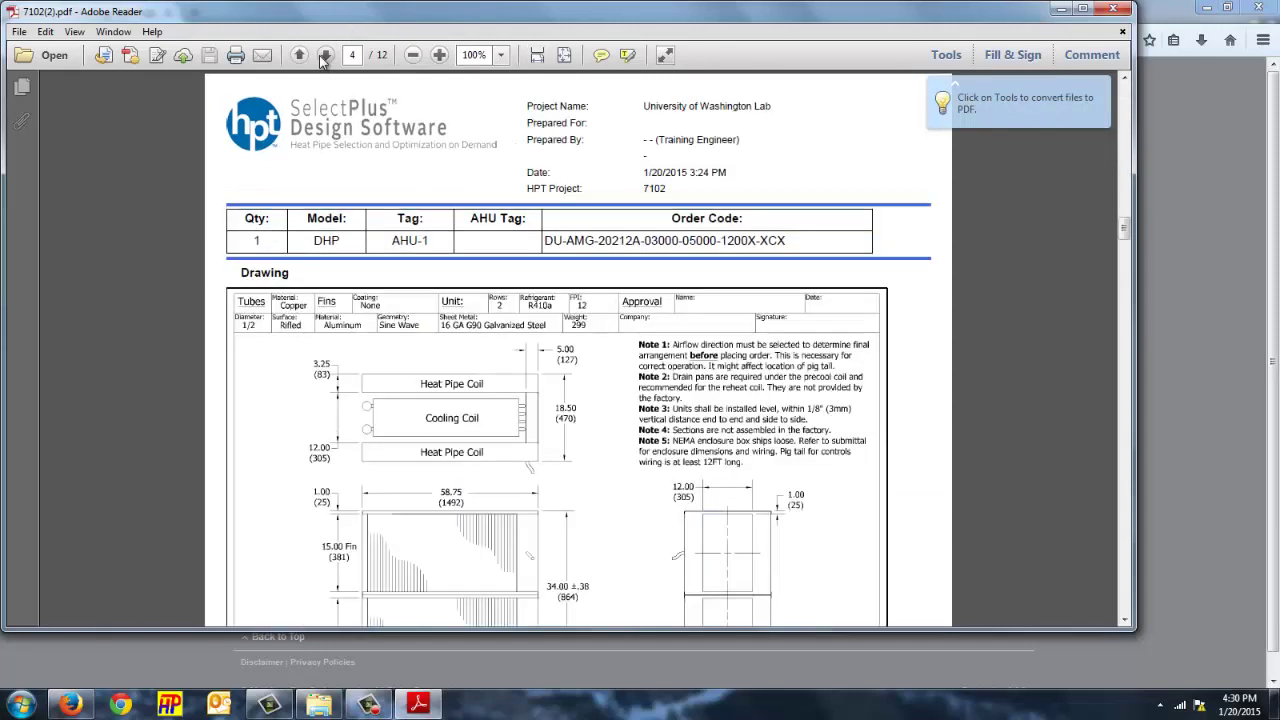
{"action": "left_click", "coordinate": [324, 56]}
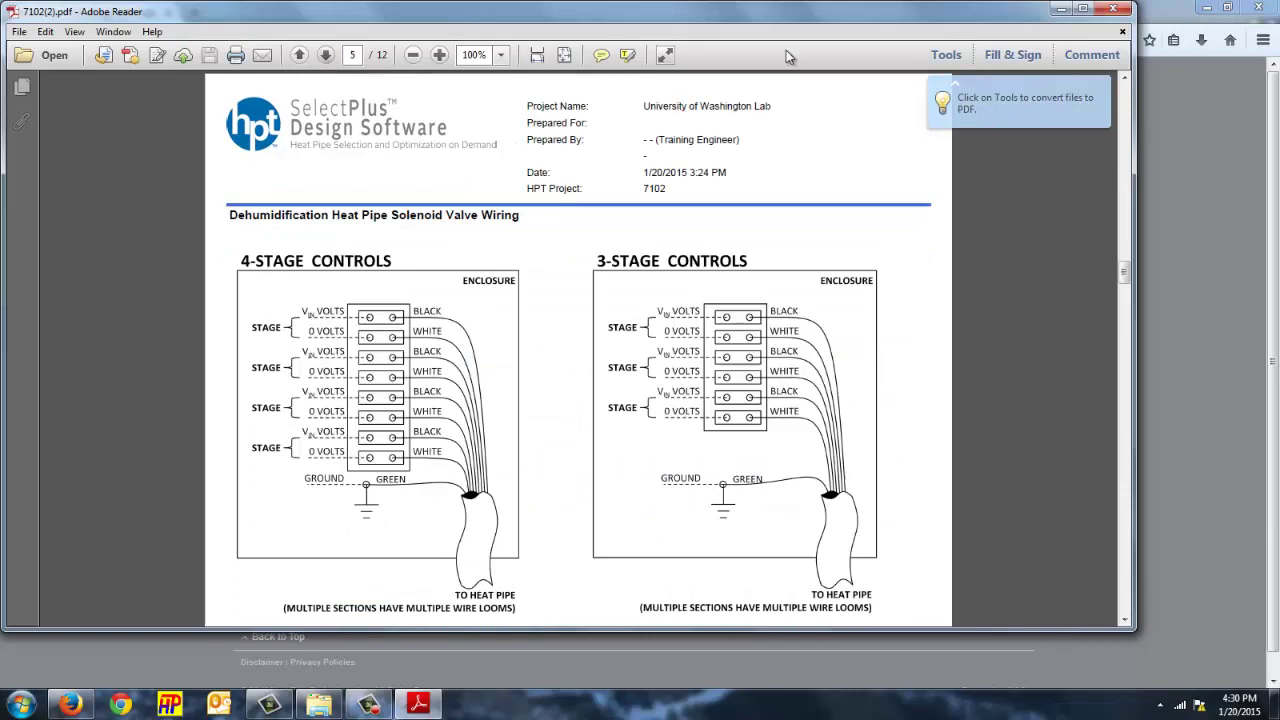
{"action": "left_click", "coordinate": [1082, 9]}
{"action": "scroll", "coordinate": [993, 325], "scroll_direction": "down", "scroll_amount": 6}
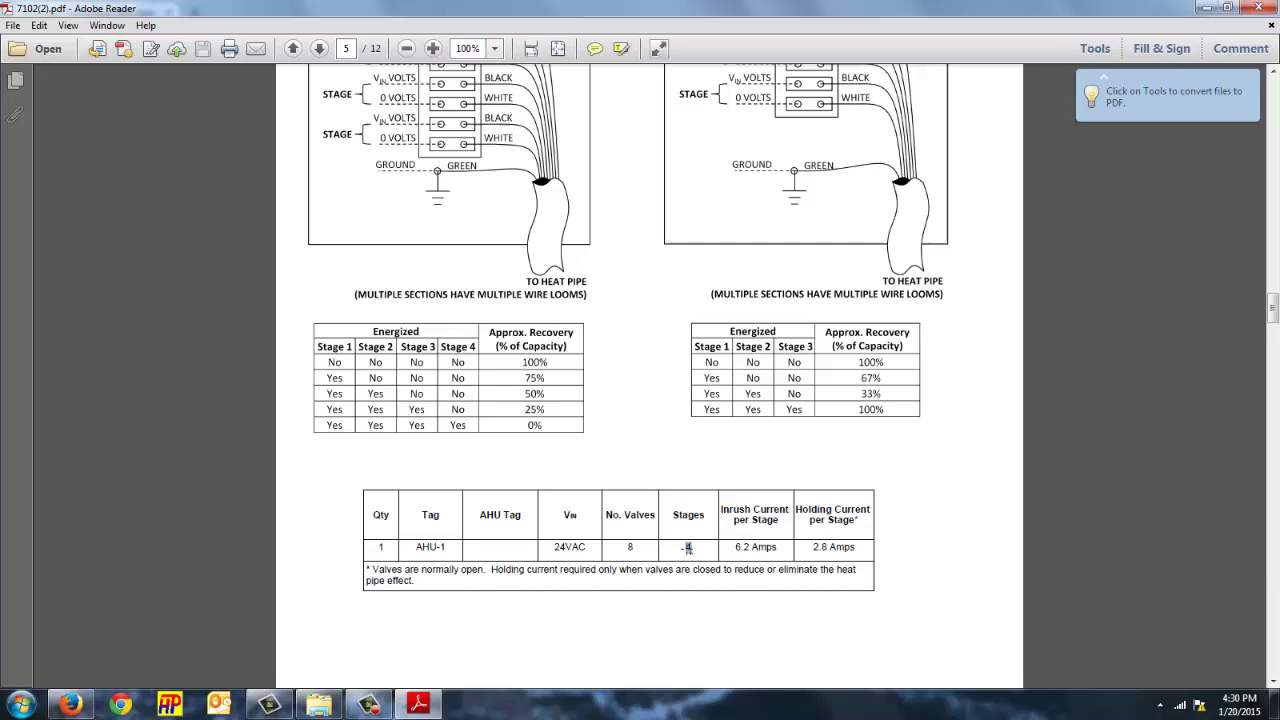
{"action": "scroll", "coordinate": [688, 547], "scroll_direction": "up", "scroll_amount": 2}
{"action": "scroll", "coordinate": [688, 404], "scroll_direction": "up", "scroll_amount": 2}
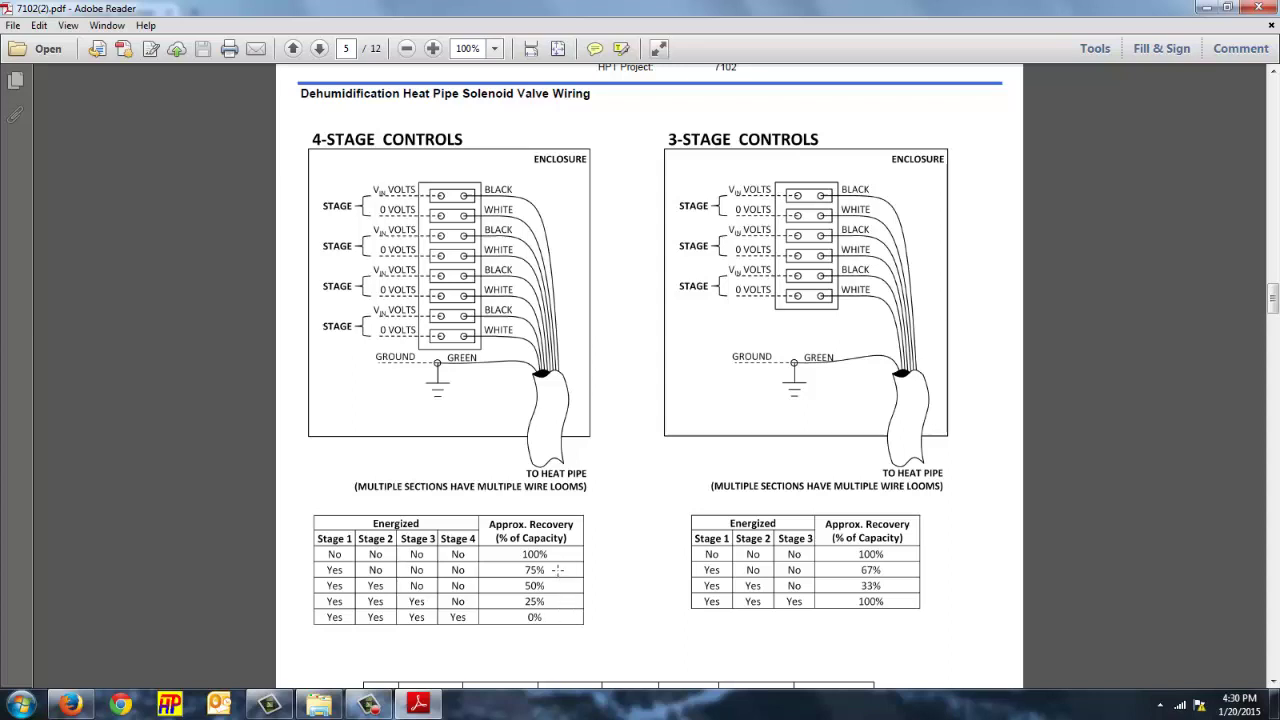
Scroll through pages 6–12 to the warranty's Limitations on Liability section
{"action": "scroll", "coordinate": [560, 572], "scroll_direction": "down", "scroll_amount": 8}
{"action": "scroll", "coordinate": [563, 576], "scroll_direction": "down", "scroll_amount": 7}
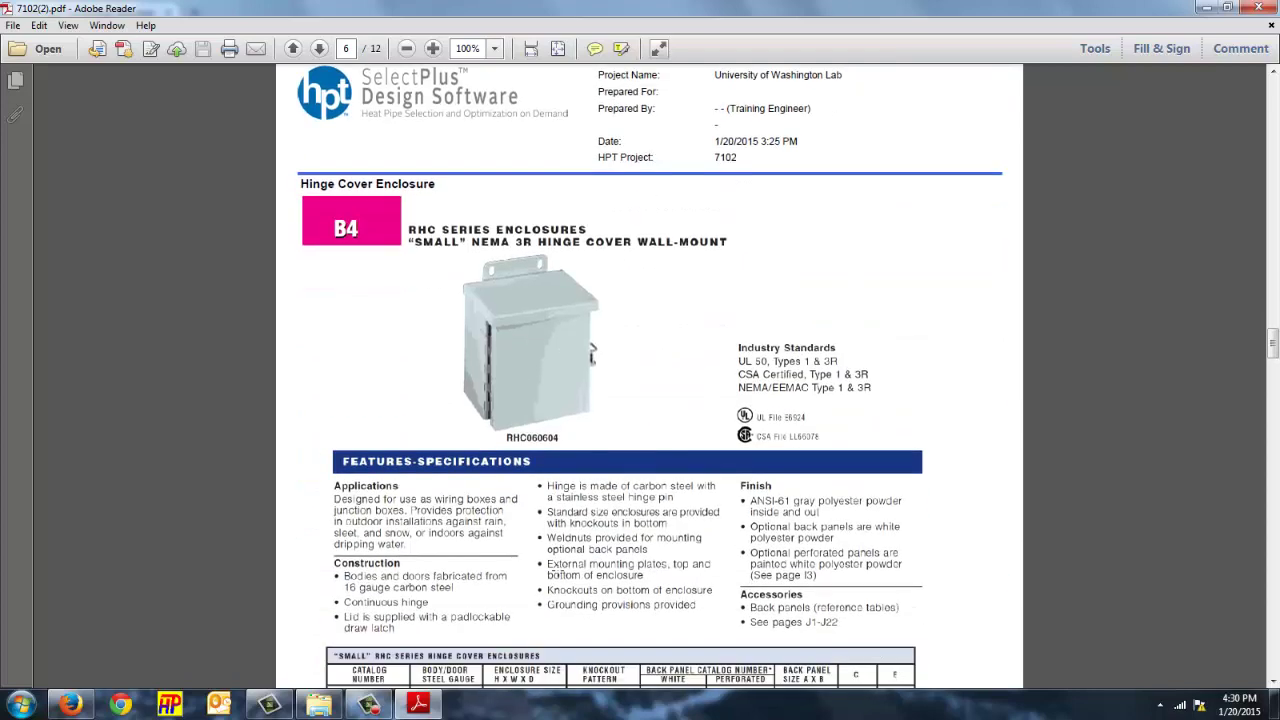
{"action": "scroll", "coordinate": [591, 352], "scroll_direction": "down", "scroll_amount": 18}
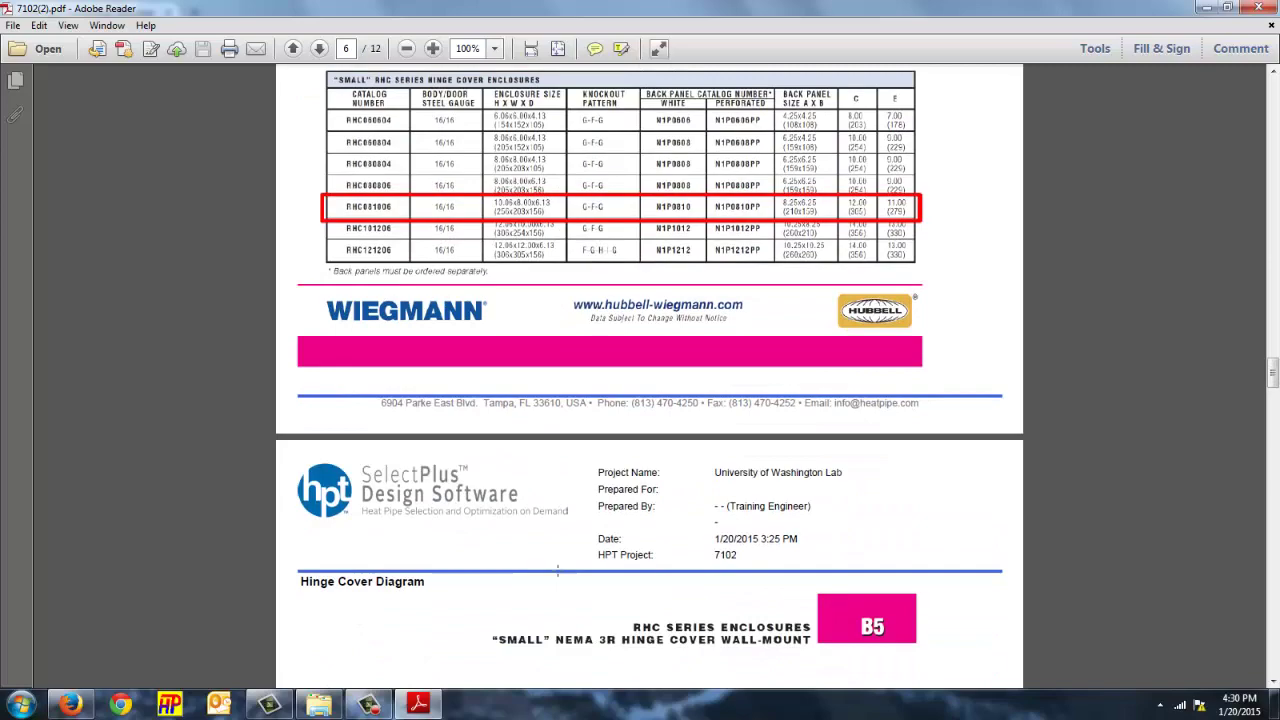
{"action": "scroll", "coordinate": [557, 569], "scroll_direction": "down", "scroll_amount": 20}
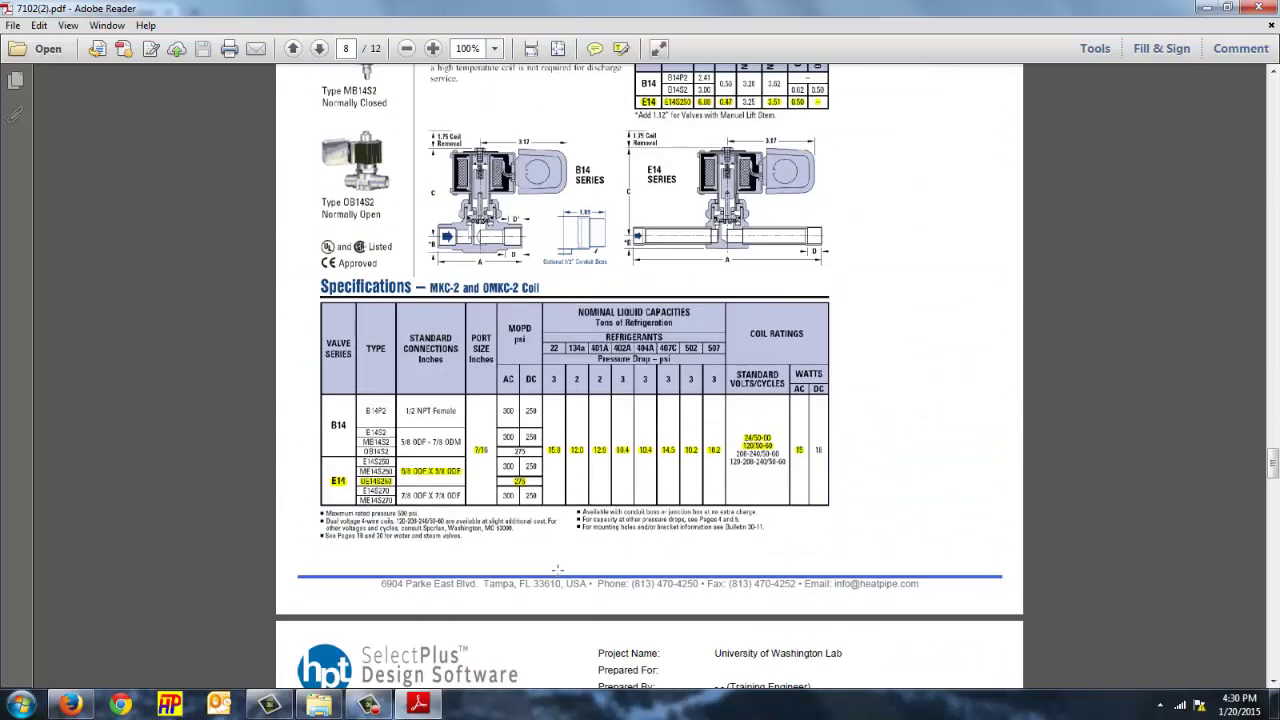
{"action": "scroll", "coordinate": [563, 559], "scroll_direction": "up", "scroll_amount": 5}
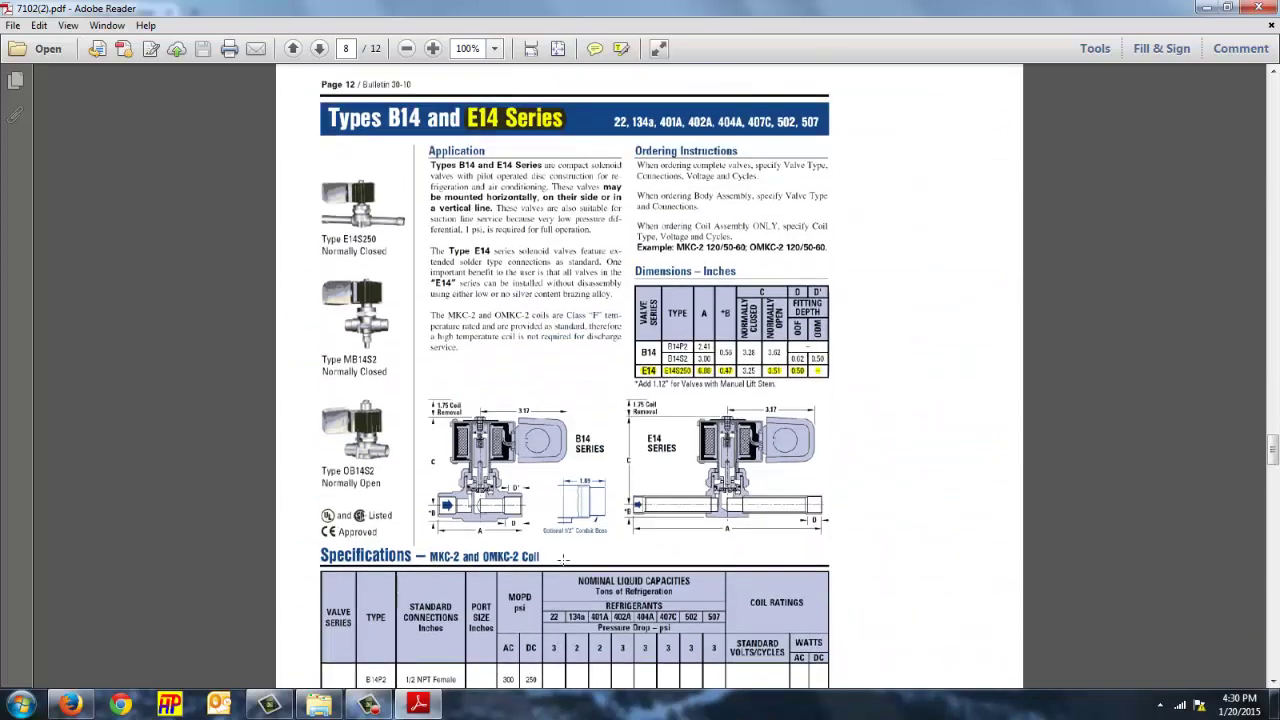
{"action": "scroll", "coordinate": [563, 559], "scroll_direction": "down", "scroll_amount": 20}
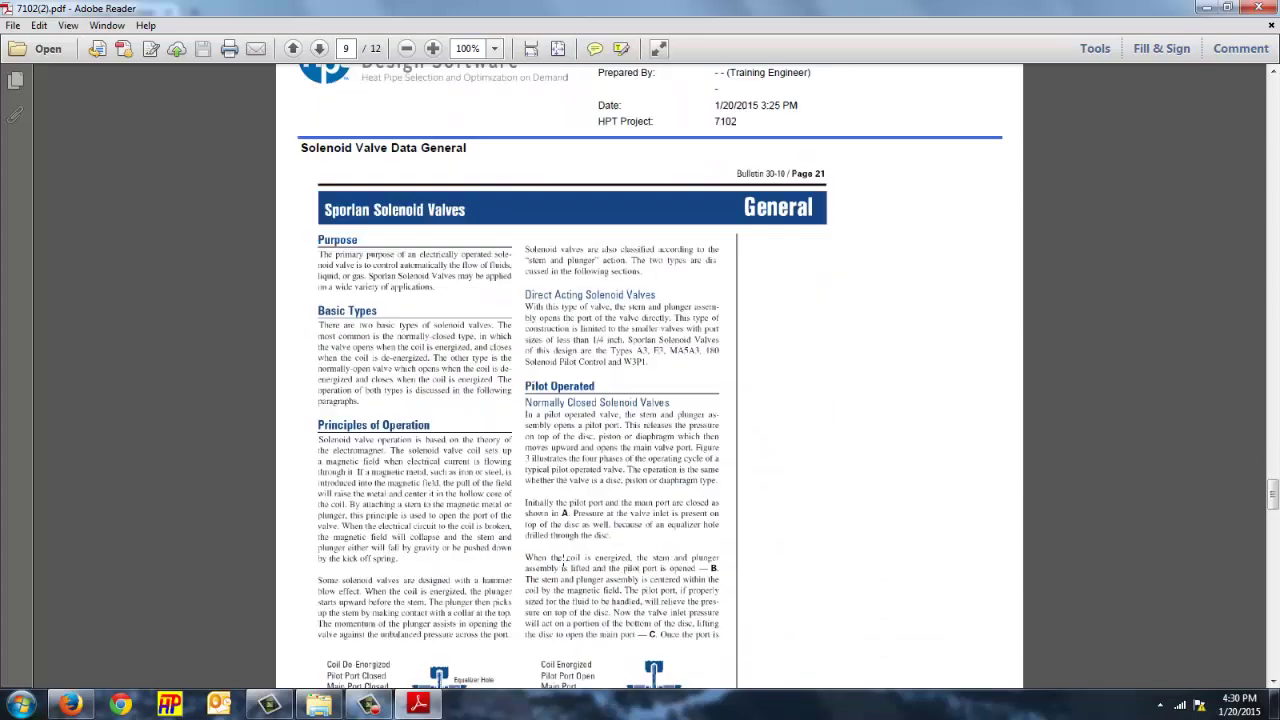
{"action": "scroll", "coordinate": [563, 559], "scroll_direction": "down", "scroll_amount": 20}
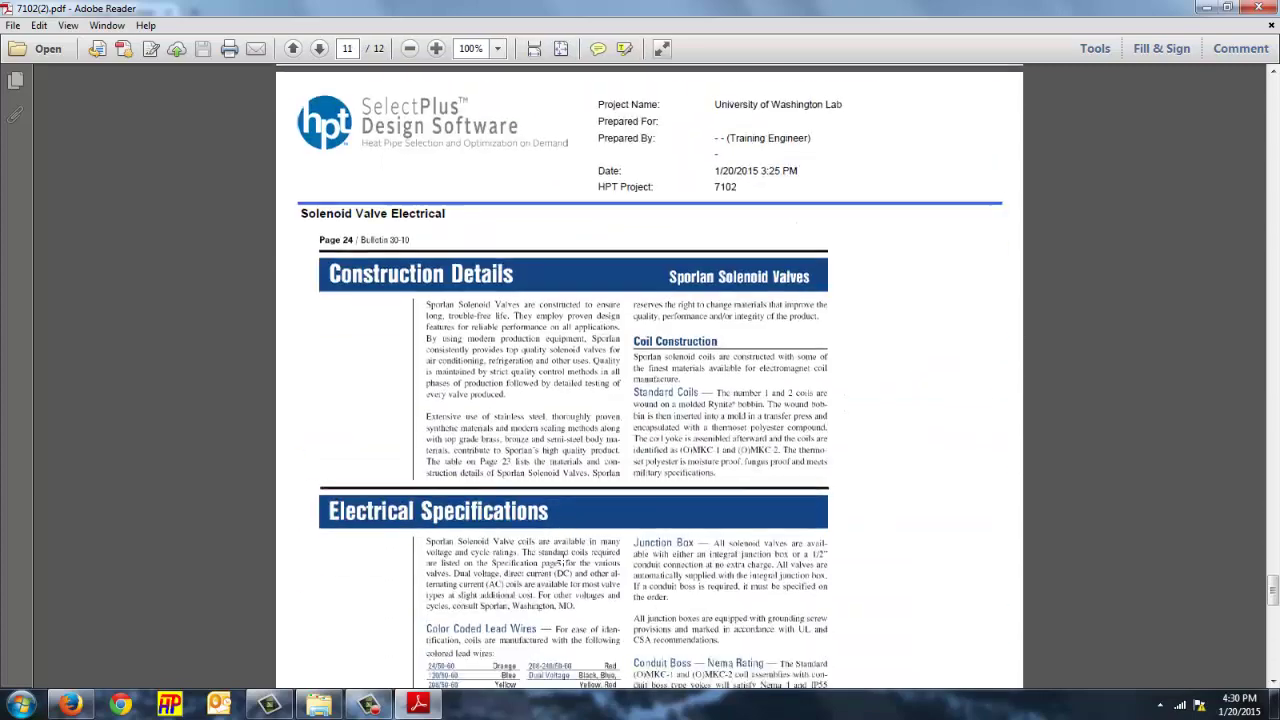
{"action": "scroll", "coordinate": [562, 554], "scroll_direction": "down", "scroll_amount": 5}
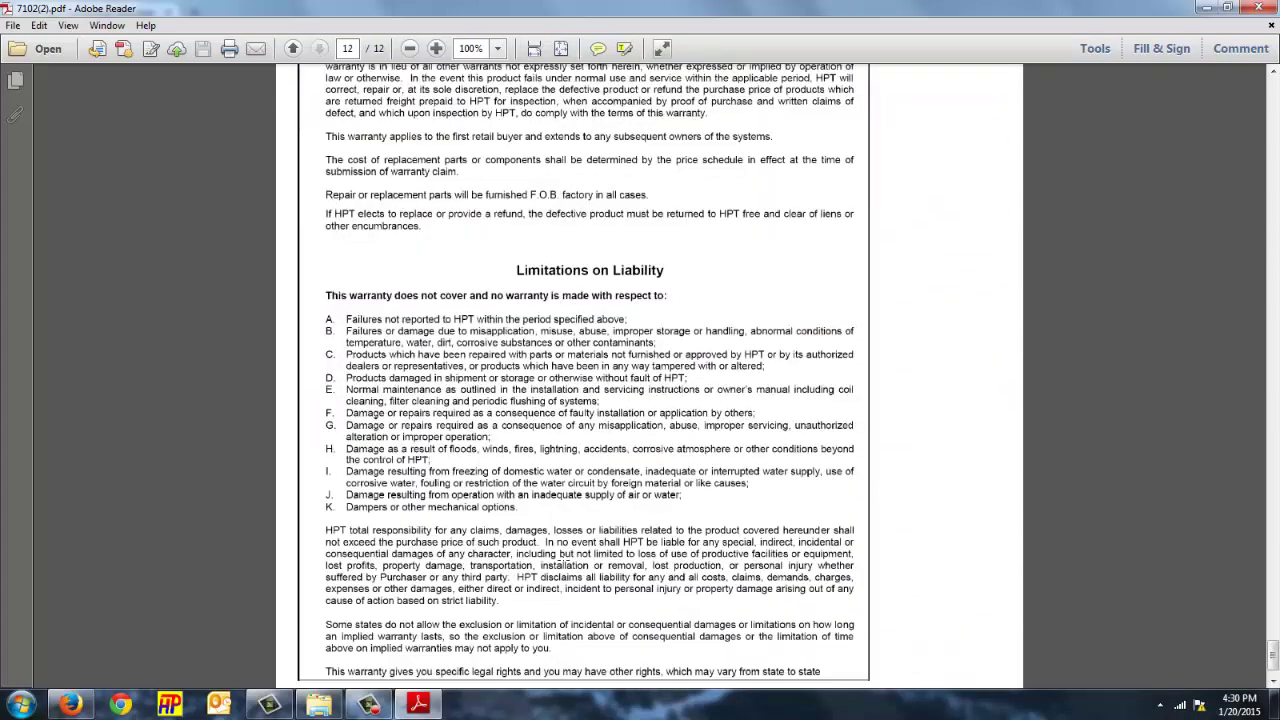